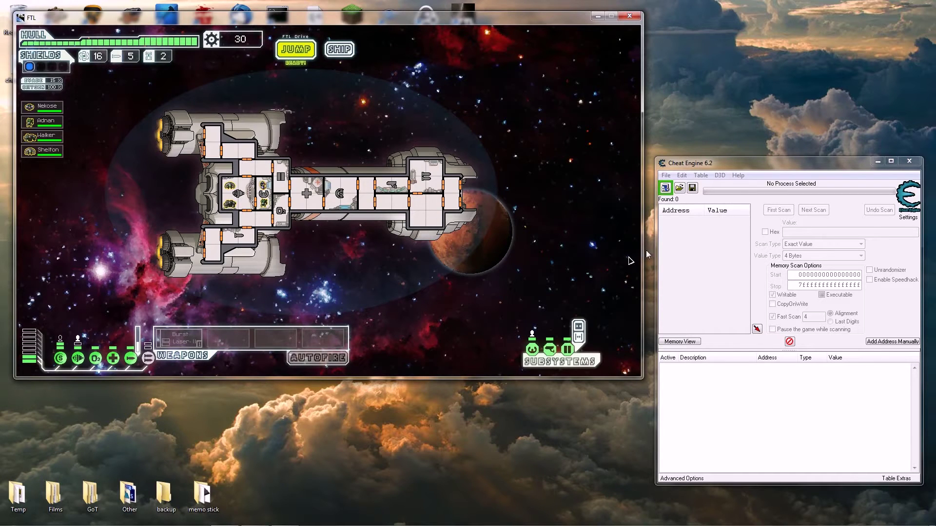
- Attach Cheat Engine to the FTLGame.exe process from the Process List
{"action": "left_click", "coordinate": [666, 189]}
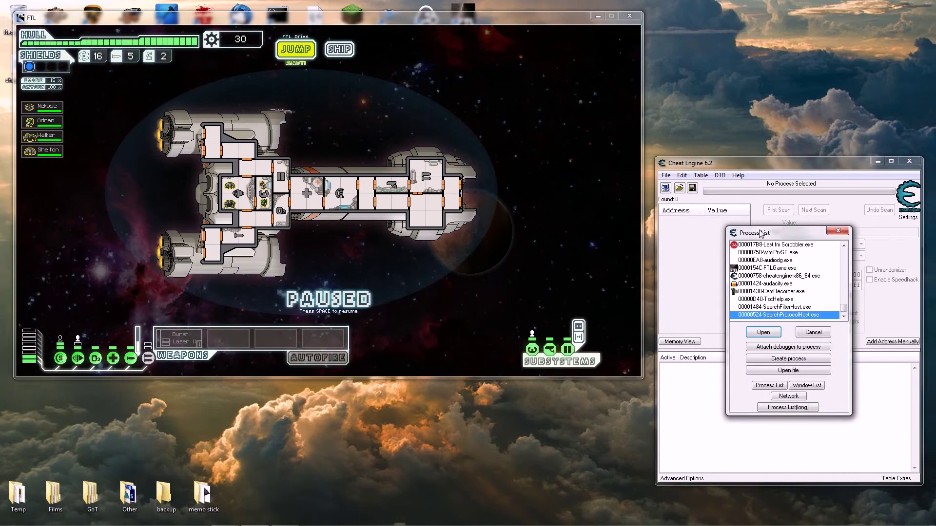
{"action": "mouse_move", "coordinate": [763, 233]}
{"action": "left_mouse_down"}
{"action": "mouse_move", "coordinate": [554, 167]}
{"action": "mouse_move", "coordinate": [524, 167]}
{"action": "left_mouse_up"}
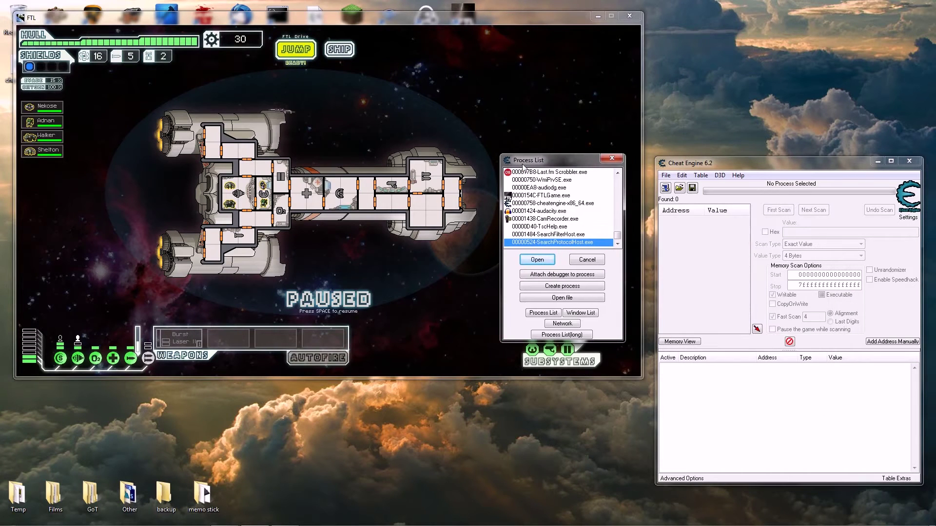
{"action": "left_click", "coordinate": [539, 196]}
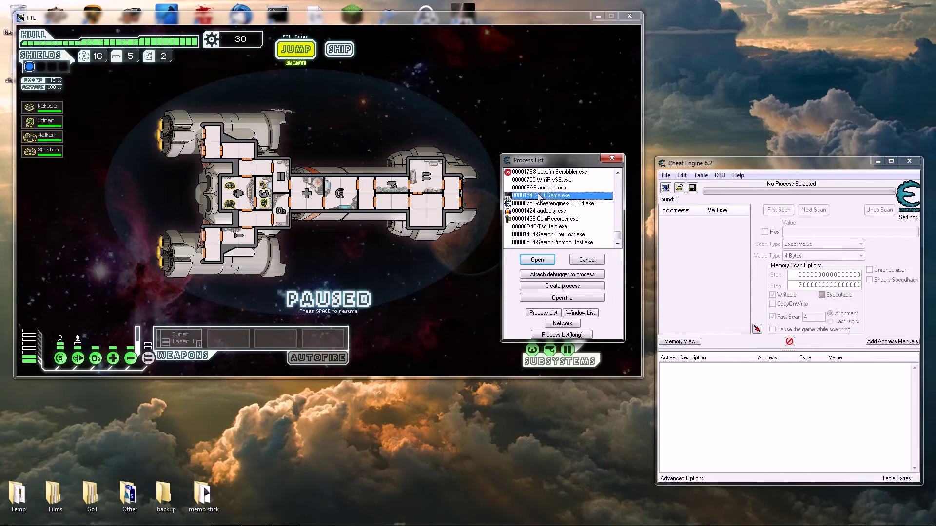
{"action": "left_click", "coordinate": [537, 260]}
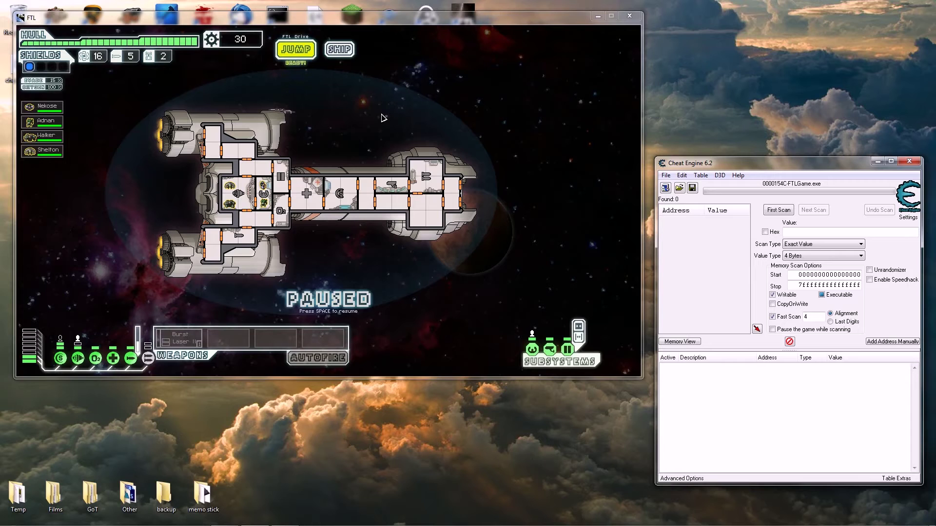
- First-scan for scrap value 30, then buy an Engines upgrade so scrap drops to 15
{"action": "left_click", "coordinate": [794, 232]}
{"action": "type", "text": "30"}
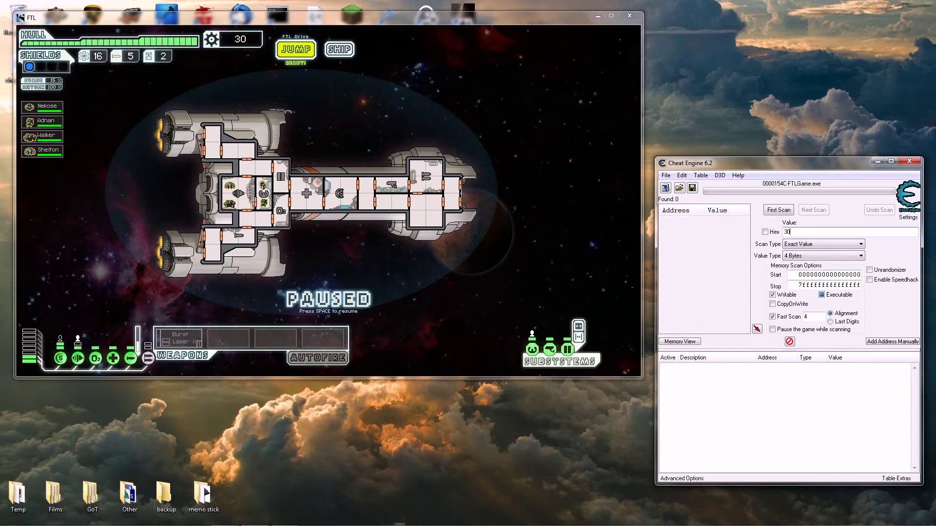
{"action": "left_click", "coordinate": [776, 211]}
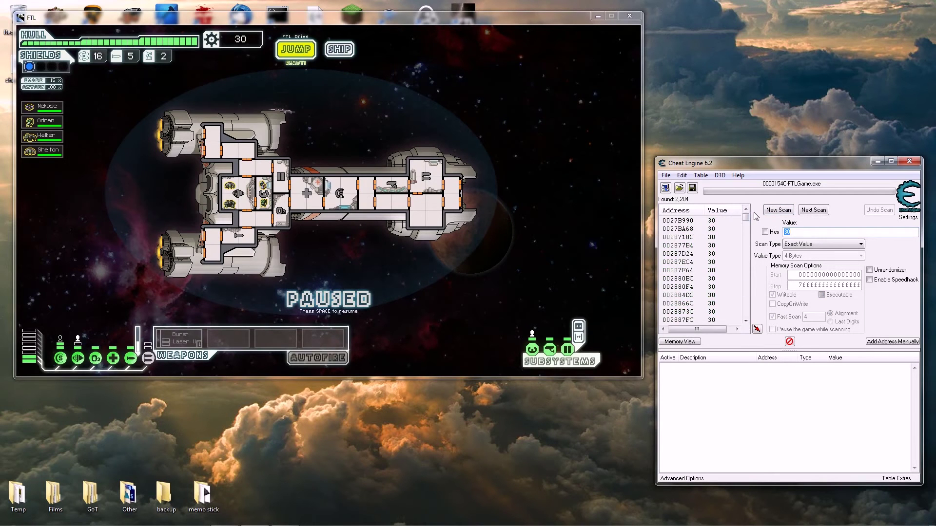
{"action": "left_click", "coordinate": [340, 50]}
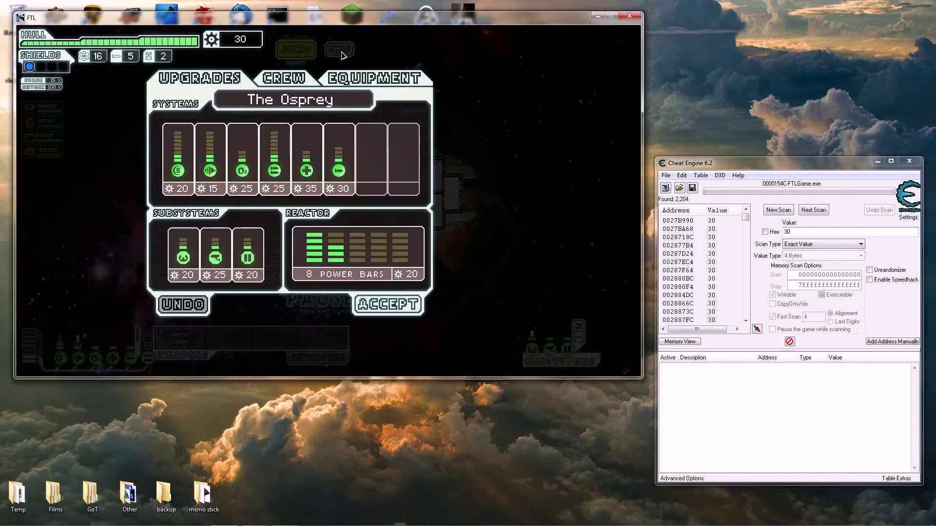
{"action": "left_click", "coordinate": [211, 169]}
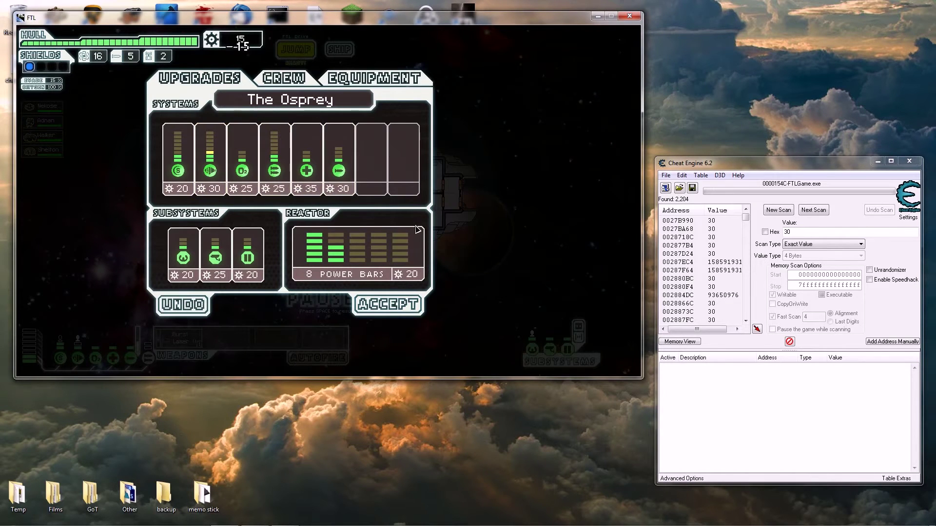
- Run a Next Scan for scrap value 15, narrowing results to two addresses
{"action": "left_click", "coordinate": [734, 229]}
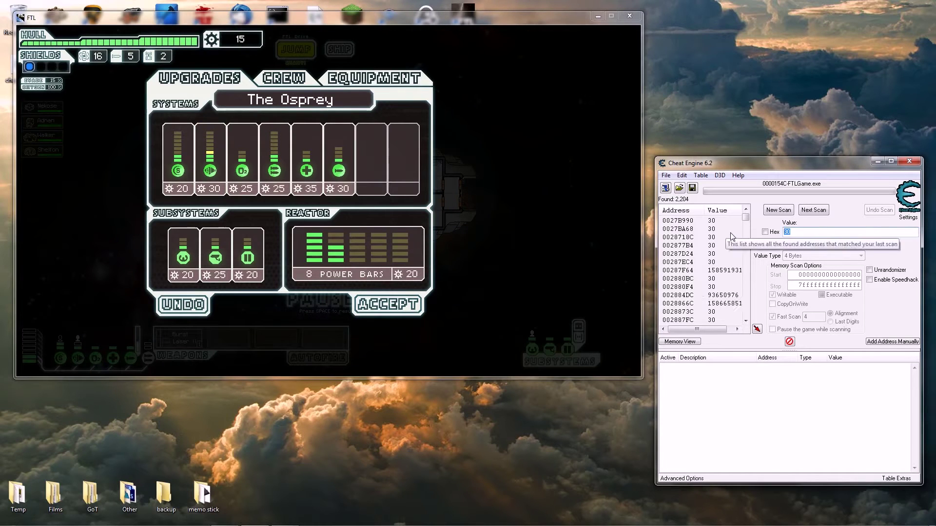
{"action": "type", "text": "15"}
{"action": "left_click", "coordinate": [813, 211]}
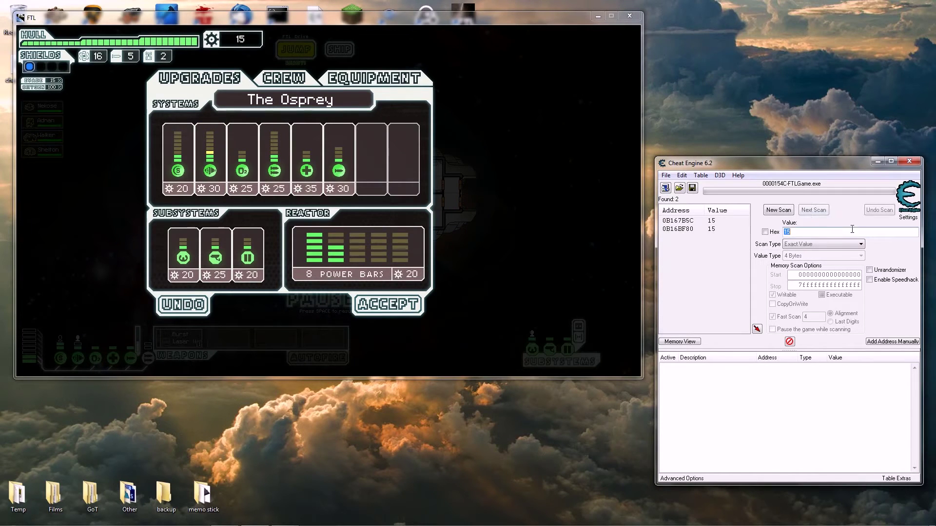
- Add both scrap addresses to the cheat table and select them there
{"action": "left_click", "coordinate": [681, 223]}
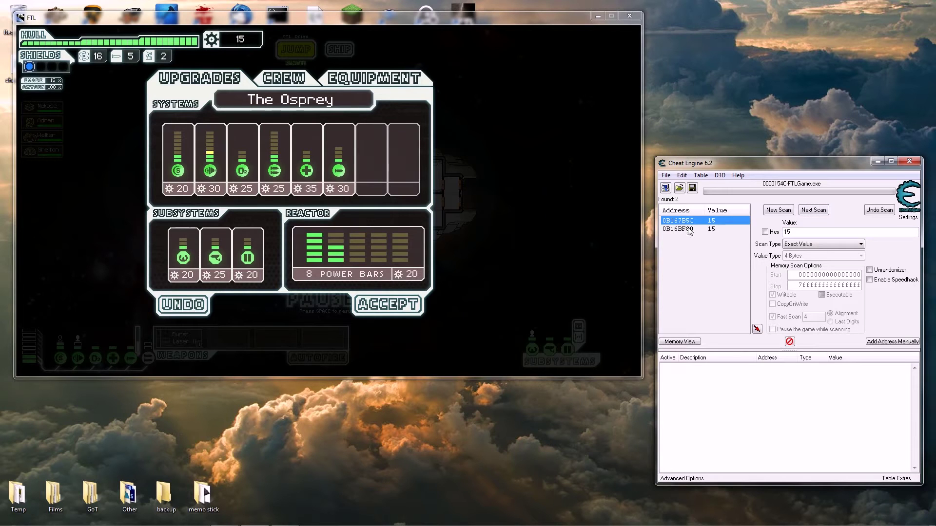
{"action": "left_click", "coordinate": [690, 231], "text": "shift"}
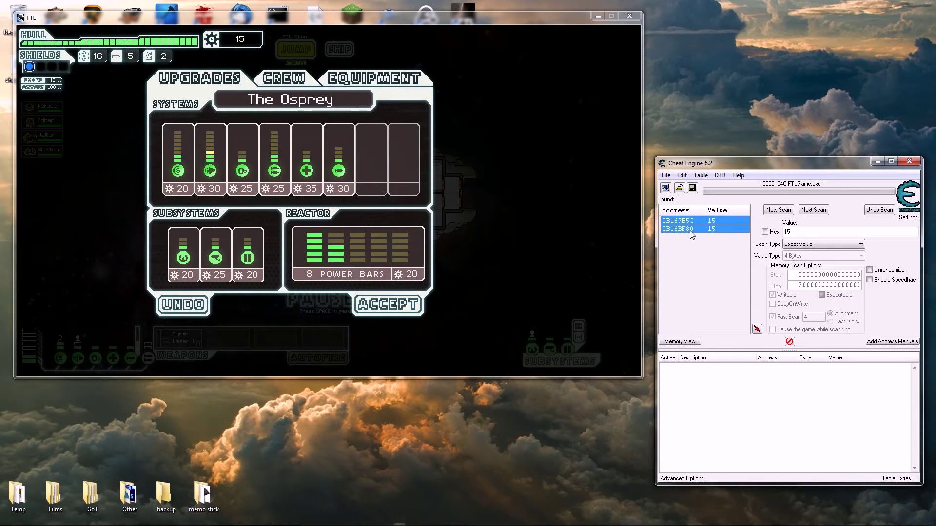
{"action": "left_click", "coordinate": [758, 330]}
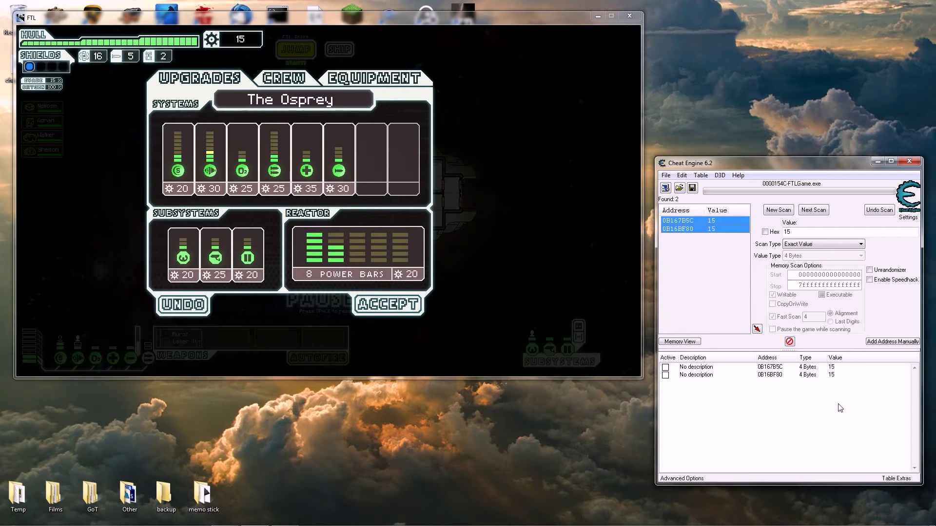
{"action": "left_click", "coordinate": [794, 368]}
{"action": "left_click", "coordinate": [799, 377], "text": "shift"}
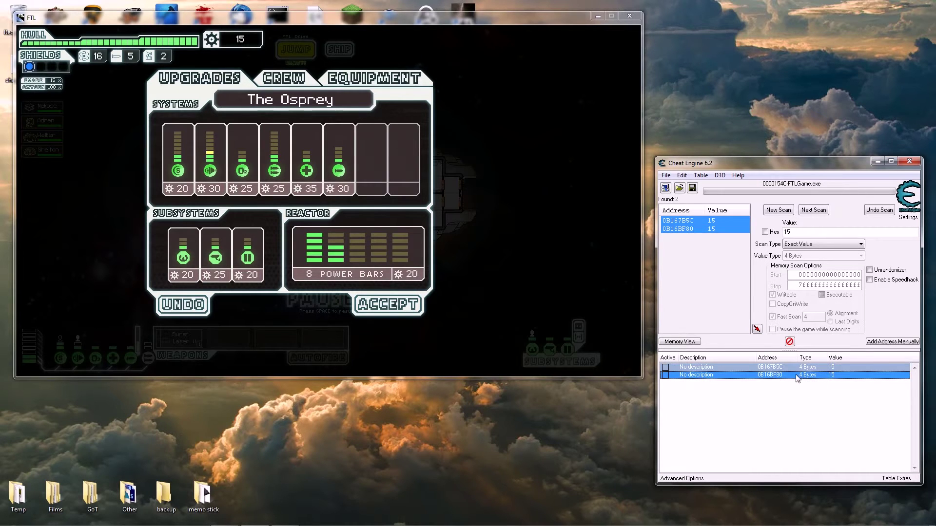
{"action": "right_click", "coordinate": [797, 376]}
{"action": "mouse_move", "coordinate": [823, 193]}
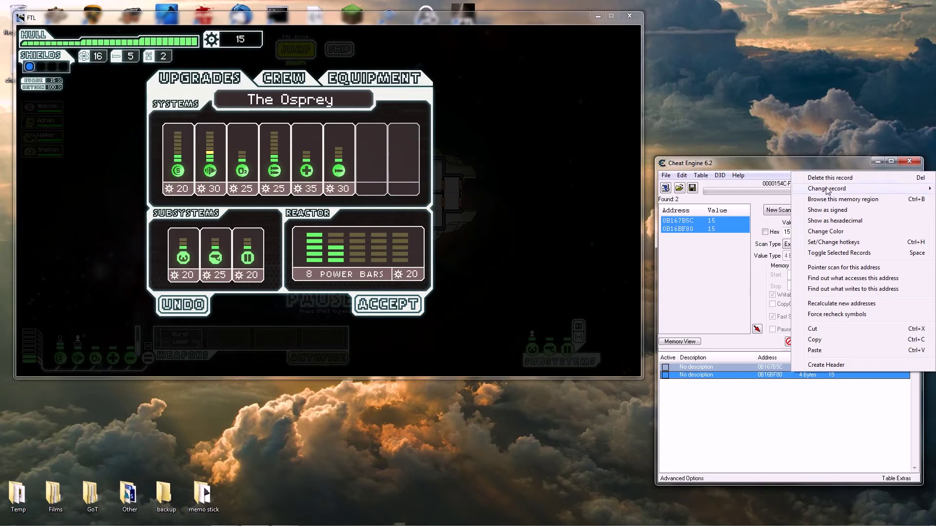
{"action": "left_click", "coordinate": [693, 221]}
{"action": "type", "text": "15000000"}
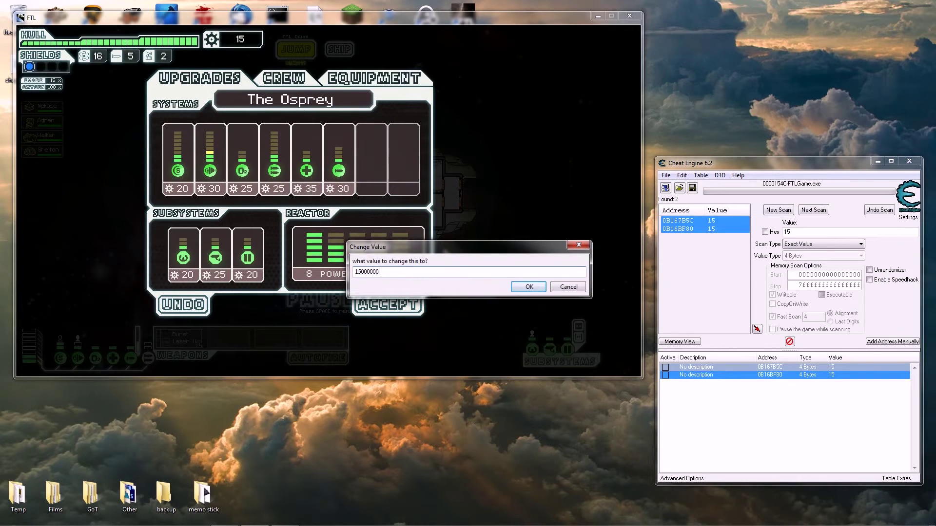
{"action": "key", "text": "Return"}
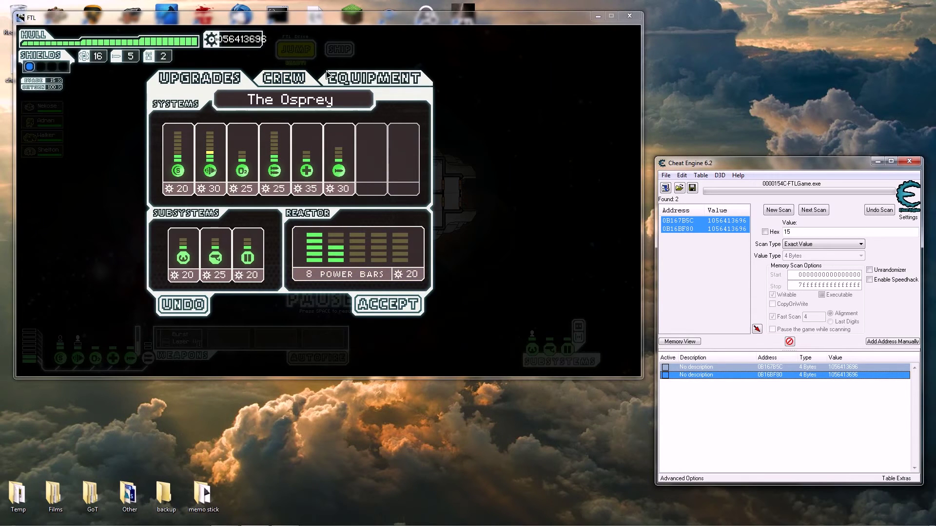
- Clear the scan and max out Medbay, Artillery, Oxygen, Weapons, Engines and Shields
{"action": "left_click", "coordinate": [778, 211]}
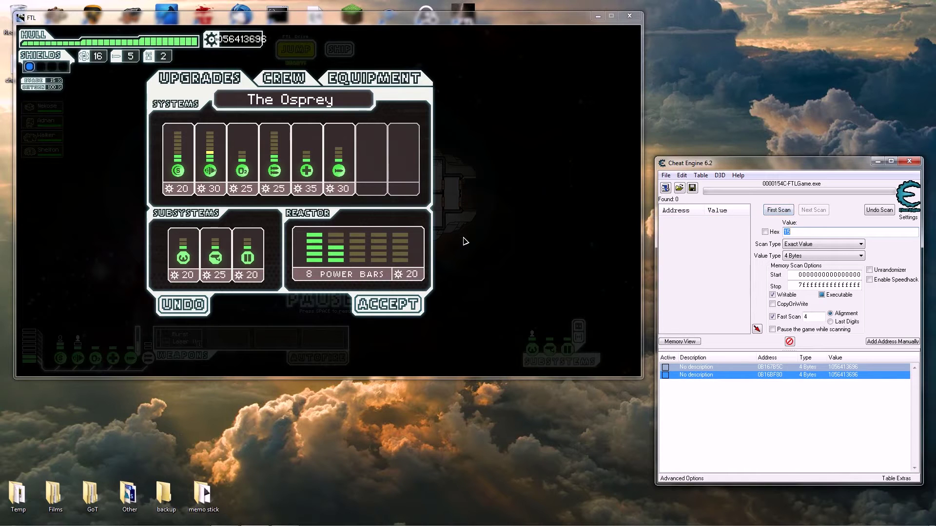
{"action": "left_click", "coordinate": [306, 169]}
{"action": "left_click", "coordinate": [306, 170]}
{"action": "left_click", "coordinate": [335, 170]}
{"action": "left_click", "coordinate": [334, 169]}
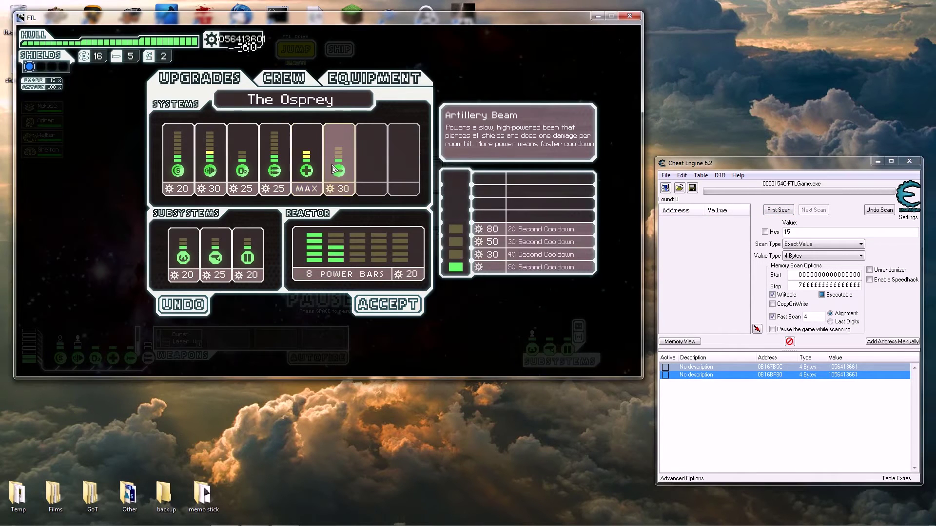
{"action": "left_click", "coordinate": [335, 170]}
{"action": "left_click", "coordinate": [242, 169]}
{"action": "left_click", "coordinate": [270, 168]}
{"action": "left_click", "coordinate": [270, 168]}
{"action": "left_click", "coordinate": [269, 168]}
{"action": "left_click", "coordinate": [270, 168]}
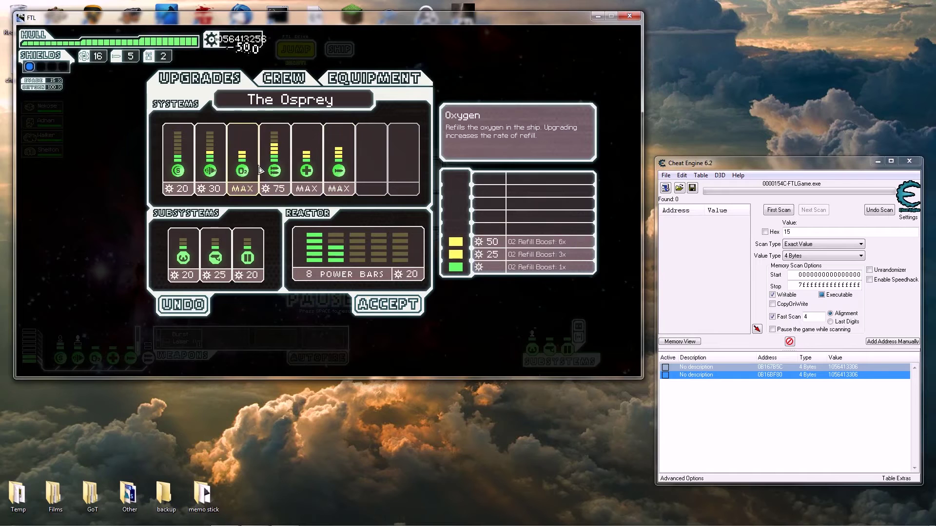
{"action": "left_click", "coordinate": [269, 168]}
{"action": "left_click", "coordinate": [270, 168]}
{"action": "left_click", "coordinate": [209, 170]}
{"action": "left_click", "coordinate": [209, 170]}
{"action": "left_click", "coordinate": [209, 170]}
{"action": "left_click", "coordinate": [210, 169]}
{"action": "left_click", "coordinate": [210, 170]}
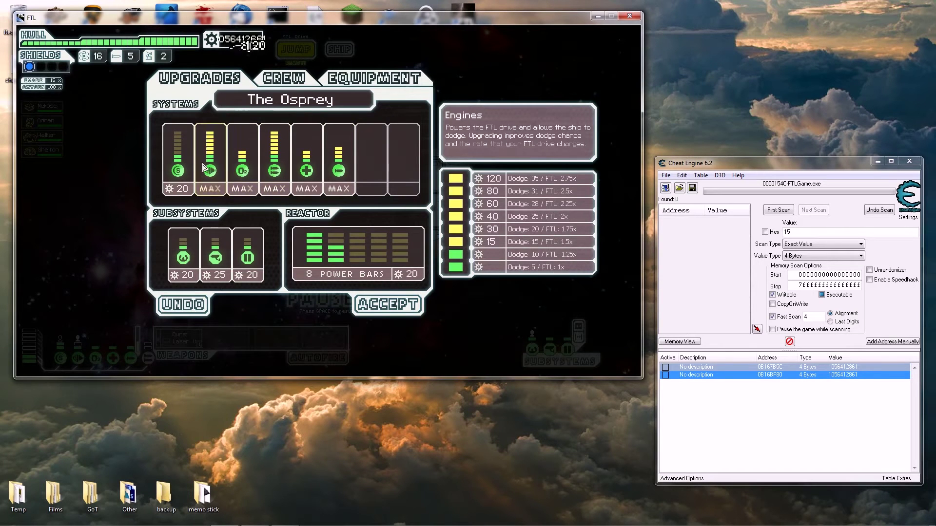
{"action": "left_click", "coordinate": [178, 169]}
{"action": "left_click", "coordinate": [178, 169]}
{"action": "left_click", "coordinate": [178, 170]}
{"action": "left_click", "coordinate": [178, 170]}
{"action": "left_click", "coordinate": [178, 170]}
{"action": "left_click", "coordinate": [178, 170]}
- Upgrade the Piloting, Sensors, Doors and remaining subsystem to MAX
{"action": "left_click", "coordinate": [183, 256]}
{"action": "left_click", "coordinate": [183, 256]}
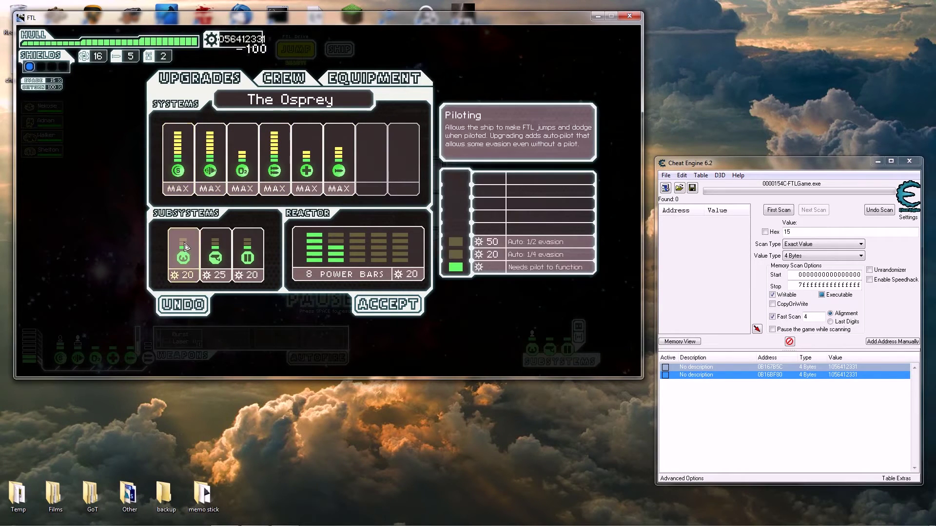
{"action": "left_click", "coordinate": [216, 257]}
{"action": "left_click", "coordinate": [215, 257]}
{"action": "left_click", "coordinate": [247, 257]}
{"action": "left_click", "coordinate": [248, 257]}
{"action": "left_click", "coordinate": [358, 259]}
{"action": "left_click", "coordinate": [358, 258]}
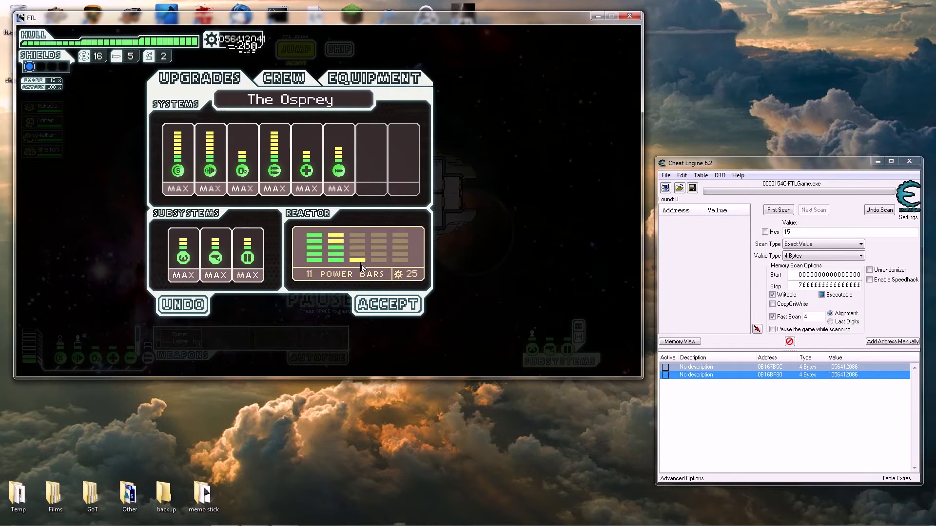
- Raise the reactor to 21 power bars
{"action": "left_click", "coordinate": [365, 267]}
{"action": "left_click", "coordinate": [365, 267]}
{"action": "double_click", "coordinate": [366, 267]}
{"action": "left_click", "coordinate": [366, 267]}
{"action": "double_click", "coordinate": [365, 267]}
{"action": "double_click", "coordinate": [366, 267]}
{"action": "double_click", "coordinate": [366, 267]}
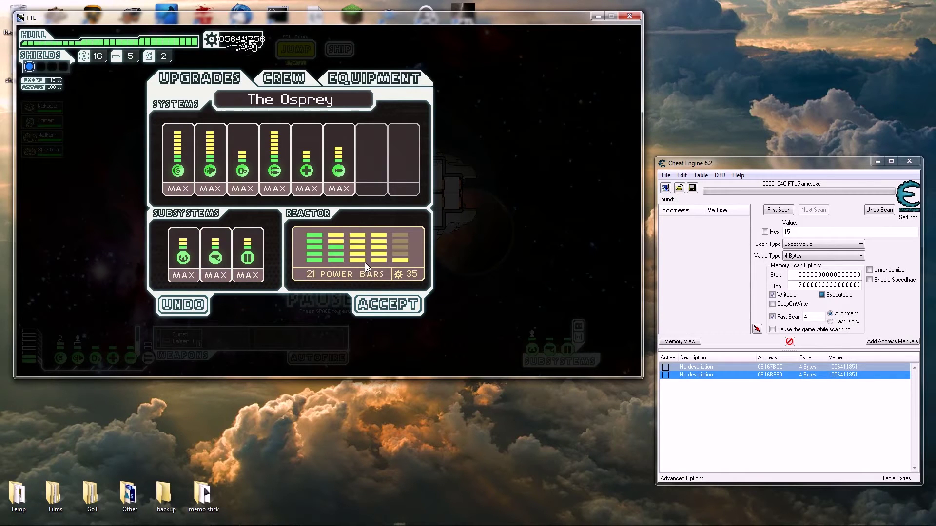
{"action": "double_click", "coordinate": [365, 267]}
{"action": "left_click", "coordinate": [365, 267]}
- Accept the upgrades and route reactor power to the engines and shields
{"action": "left_click", "coordinate": [387, 305]}
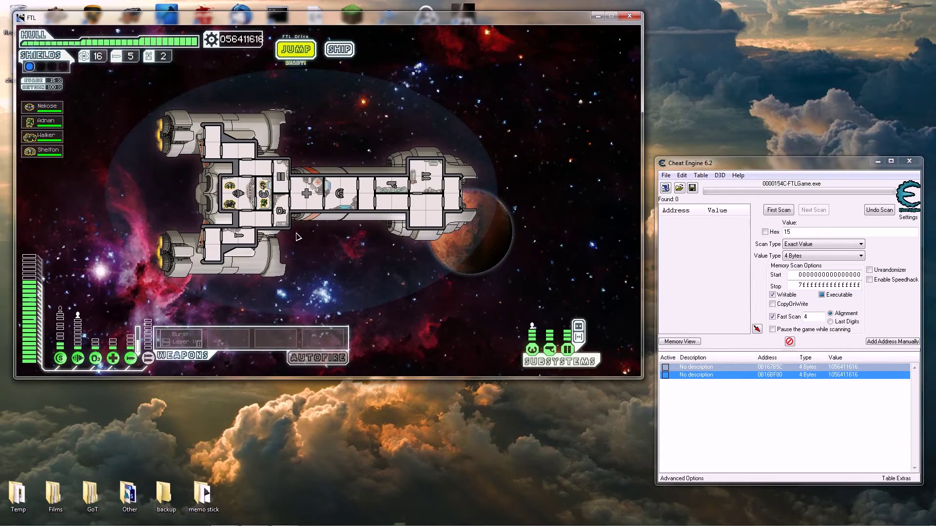
{"action": "left_click", "coordinate": [132, 361]}
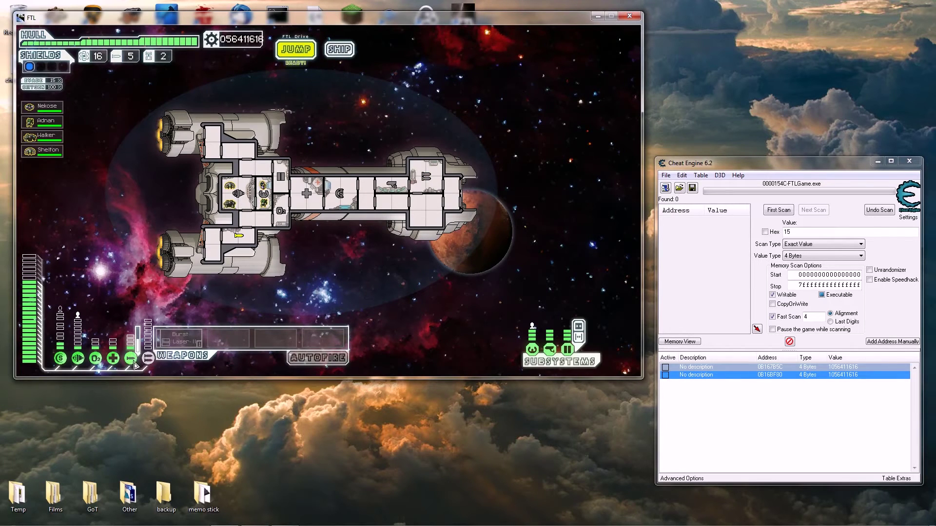
{"action": "right_click", "coordinate": [132, 361]}
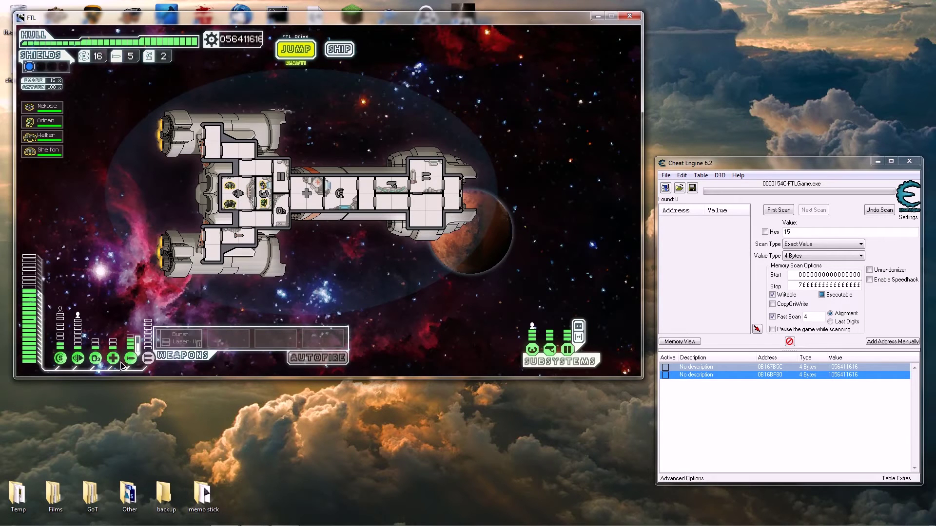
{"action": "left_click", "coordinate": [113, 359]}
{"action": "right_click", "coordinate": [113, 363]}
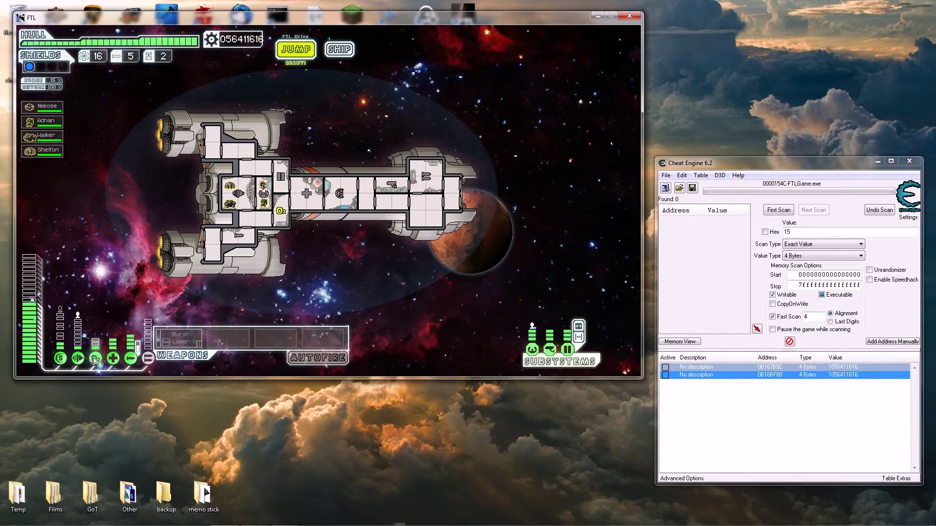
{"action": "left_click", "coordinate": [78, 360]}
{"action": "left_click", "coordinate": [60, 360]}
{"action": "left_click", "coordinate": [61, 360]}
{"action": "left_click", "coordinate": [62, 360]}
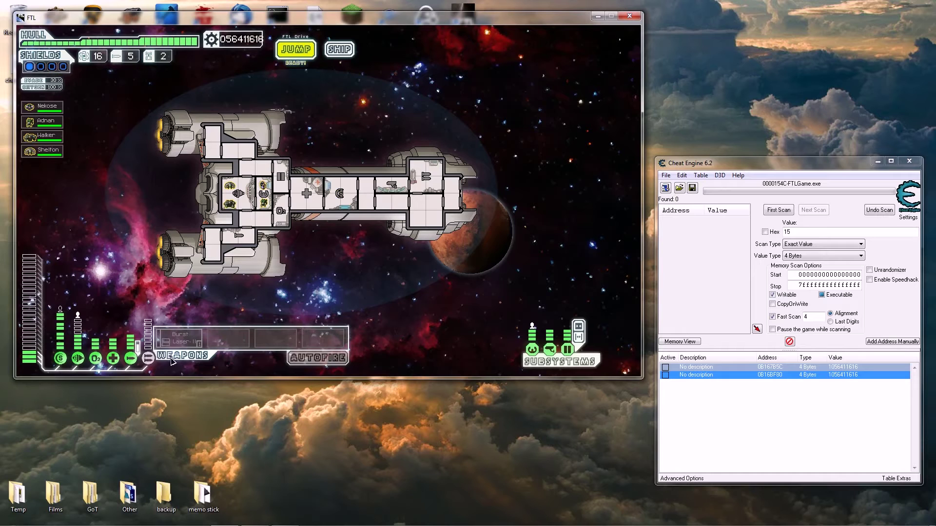
- Power the weapons including Burst Laser II, then jump to a new beacon
{"action": "left_click", "coordinate": [178, 338]}
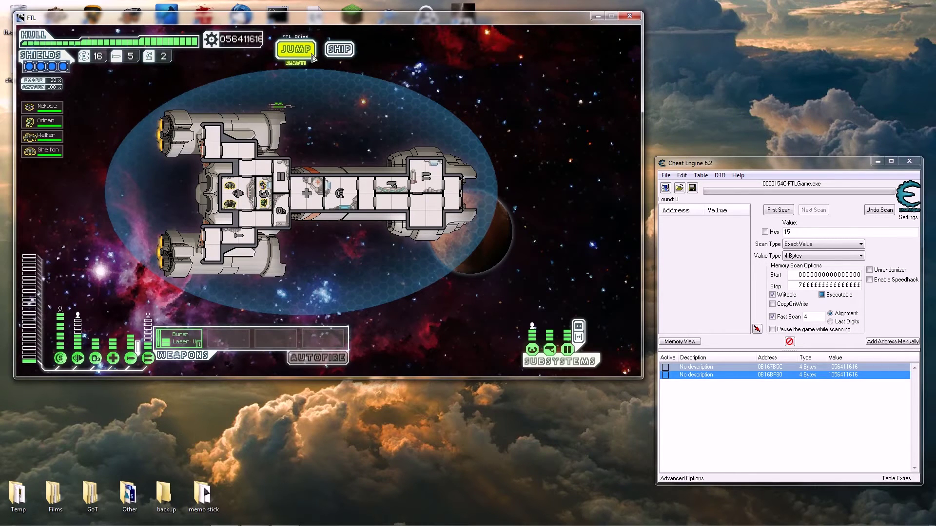
{"action": "left_click", "coordinate": [308, 52]}
{"action": "left_click", "coordinate": [284, 183]}
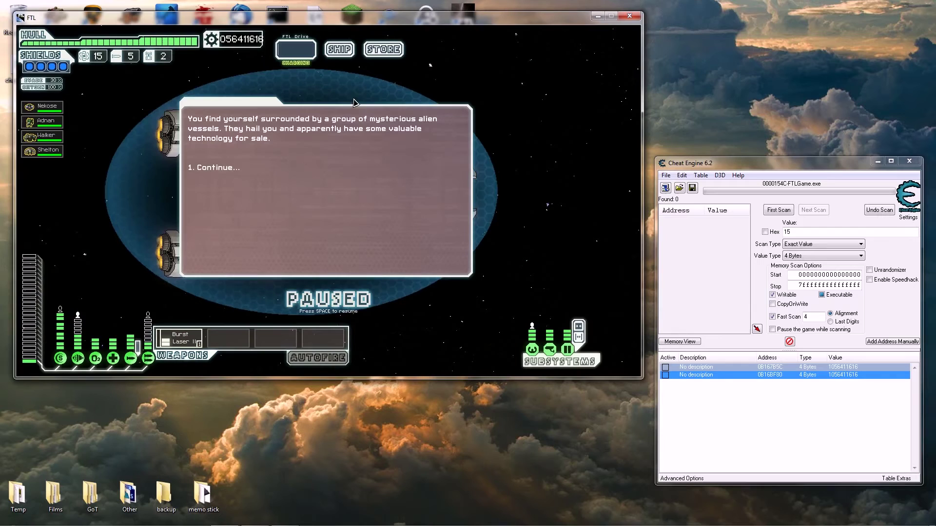
- Scan for fuel count 15, buy one fuel at the store, and rescan for 16
{"action": "left_click", "coordinate": [212, 164]}
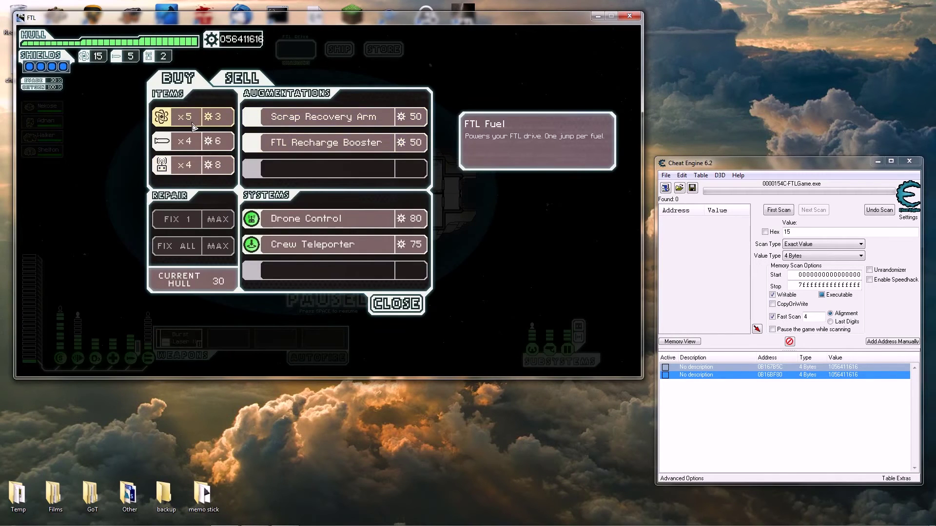
{"action": "double_click", "coordinate": [789, 232]}
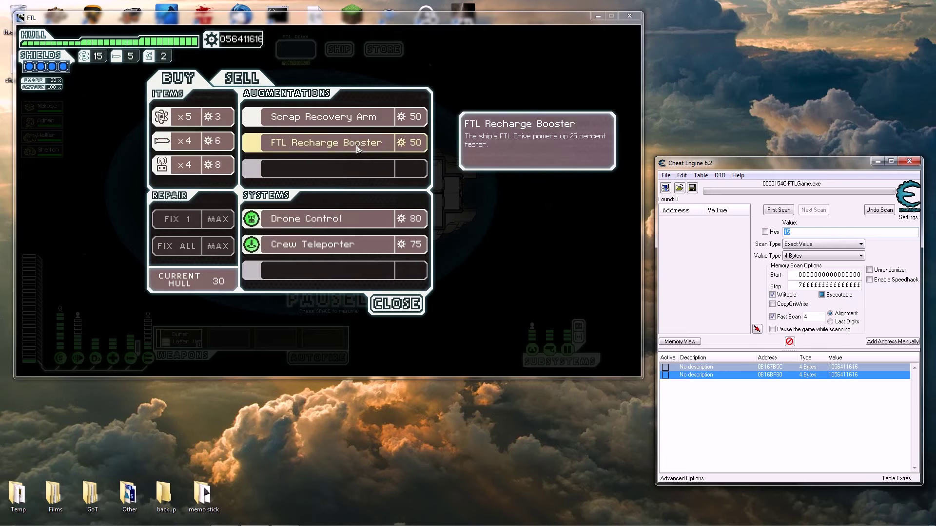
{"action": "key", "text": "Return"}
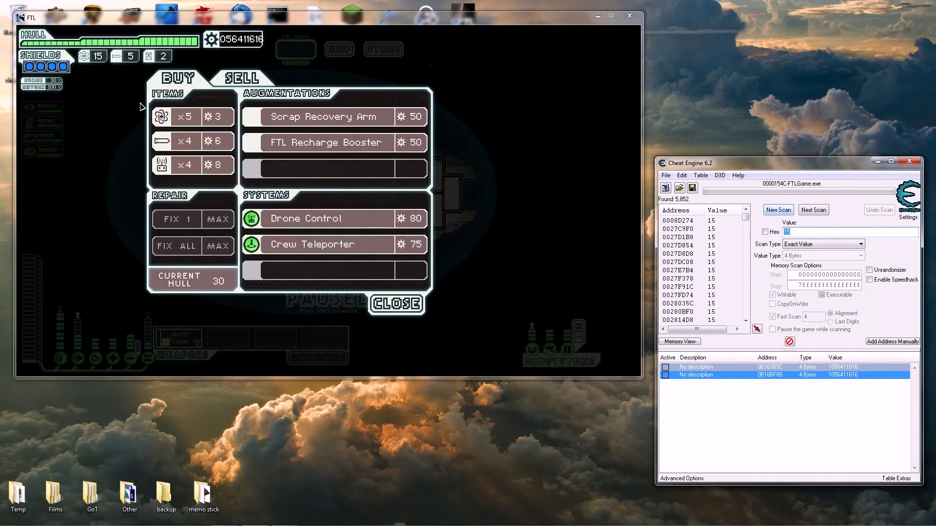
{"action": "left_click", "coordinate": [161, 117]}
{"action": "double_click", "coordinate": [799, 231]}
{"action": "type", "text": "16"}
{"action": "left_click", "coordinate": [821, 212]}
- Add both fuel addresses to the table and set their value to 999
{"action": "left_click", "coordinate": [678, 221]}
{"action": "left_click", "coordinate": [682, 229], "text": "shift"}
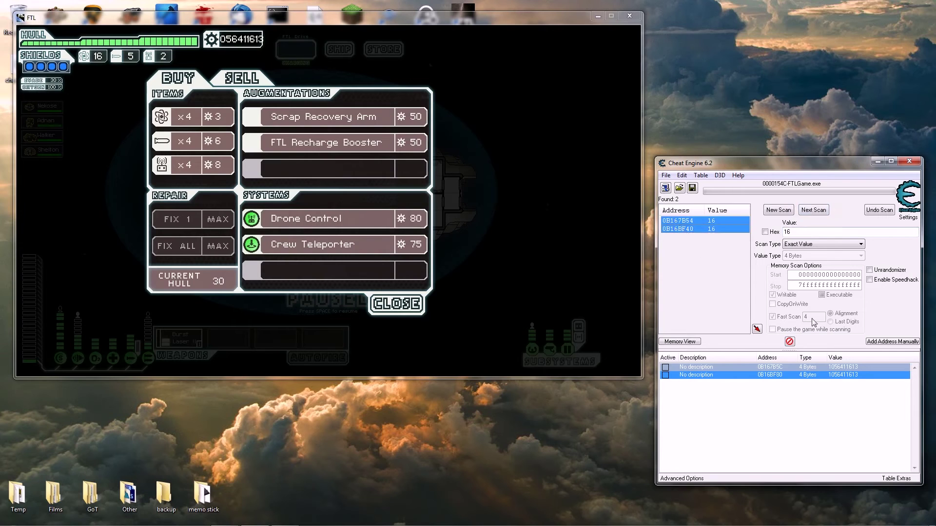
{"action": "left_click", "coordinate": [757, 330]}
{"action": "left_click", "coordinate": [781, 386]}
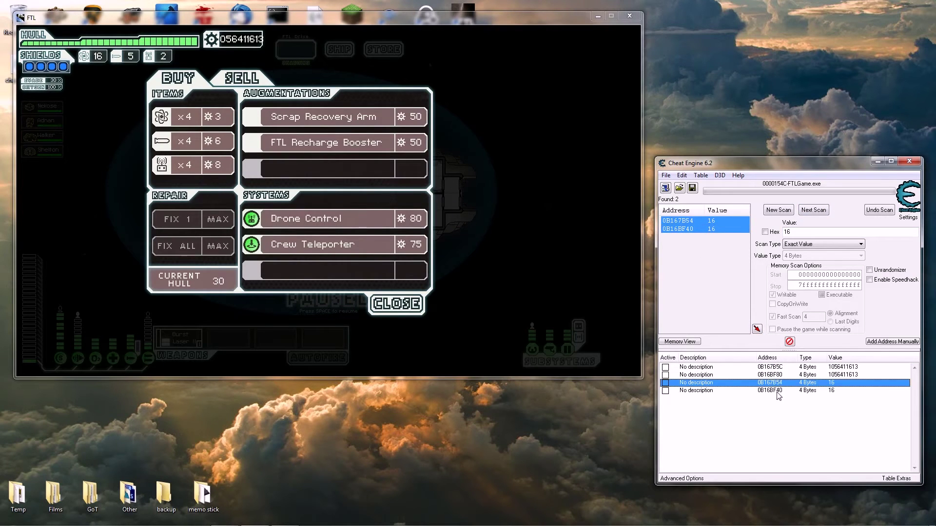
{"action": "left_click", "coordinate": [775, 393], "text": "shift"}
{"action": "key", "text": "Return"}
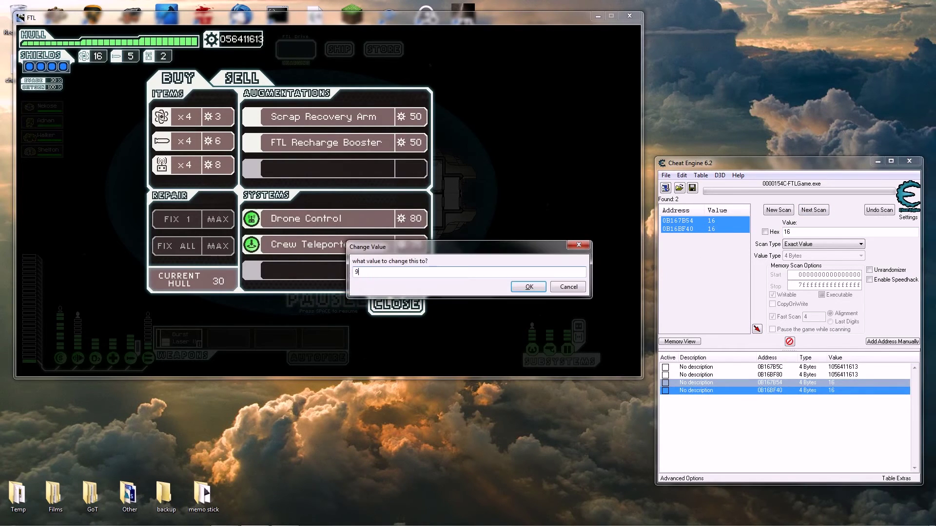
{"action": "type", "text": "99"}
{"action": "key", "text": "Return"}
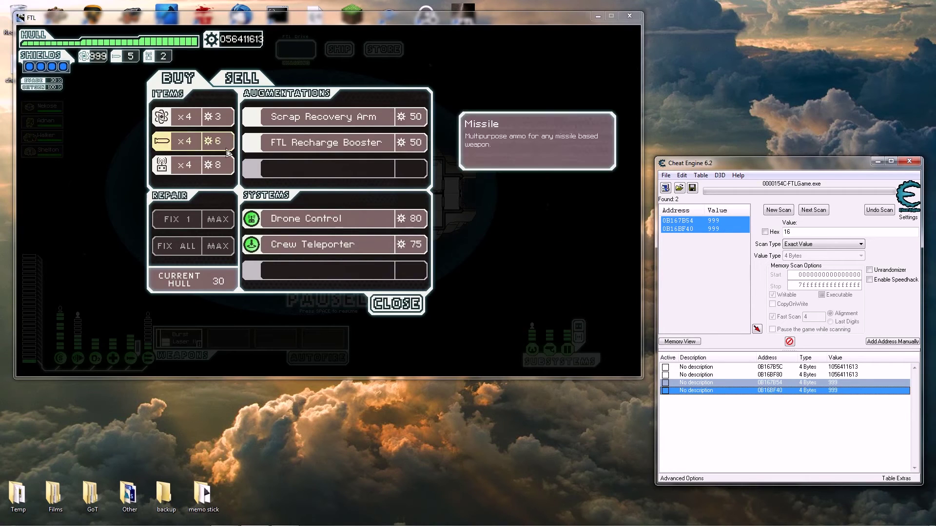
- New Scan for missile count 5, buy a missile, and rescan for 6
{"action": "key", "text": "Tab"}
{"action": "type", "text": "5"}
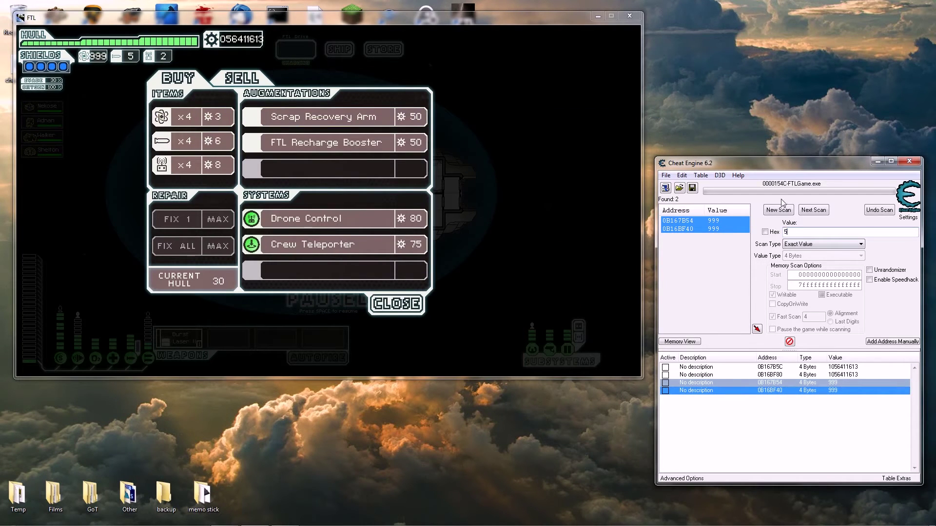
{"action": "left_click", "coordinate": [789, 213]}
{"action": "left_click", "coordinate": [788, 213]}
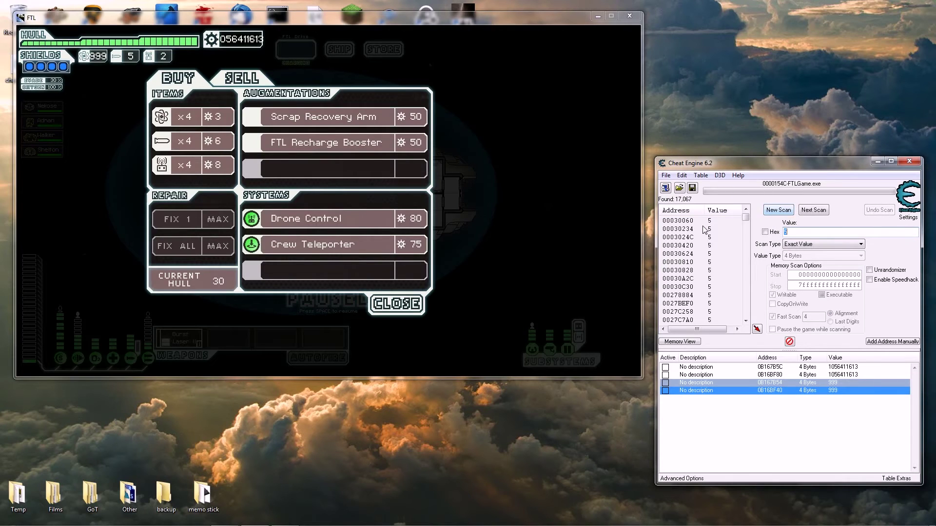
{"action": "left_click", "coordinate": [185, 141]}
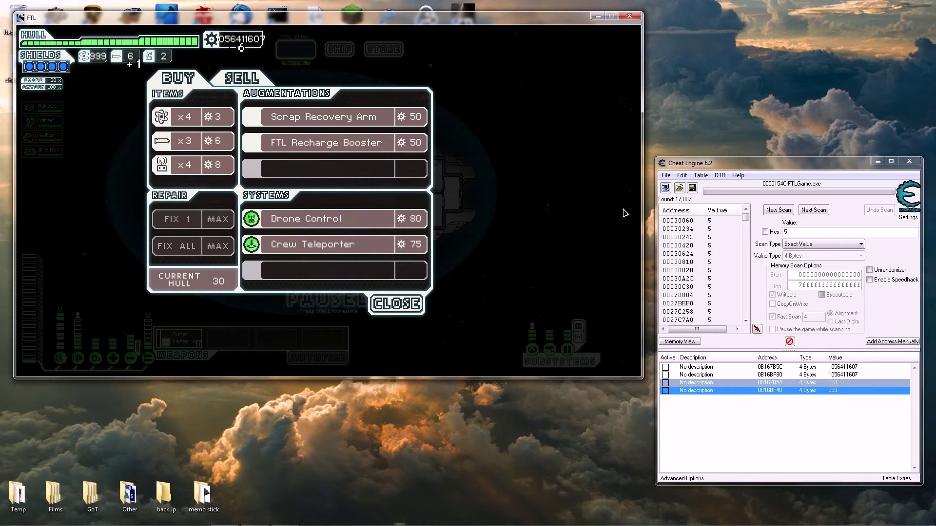
{"action": "type", "text": "6"}
{"action": "left_click", "coordinate": [813, 210]}
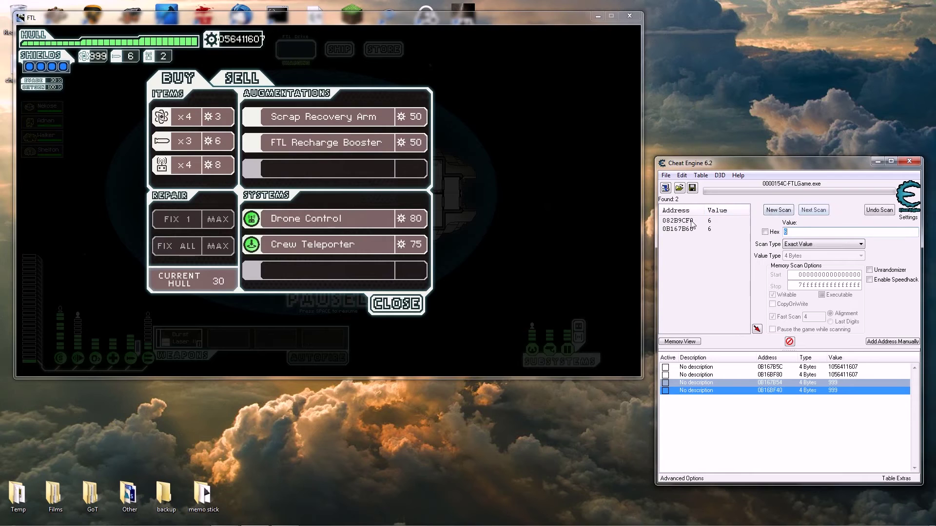
- Add both missile addresses to the table and set their value to 999
{"action": "left_click", "coordinate": [682, 229], "text": "shift"}
{"action": "left_click", "coordinate": [757, 329]}
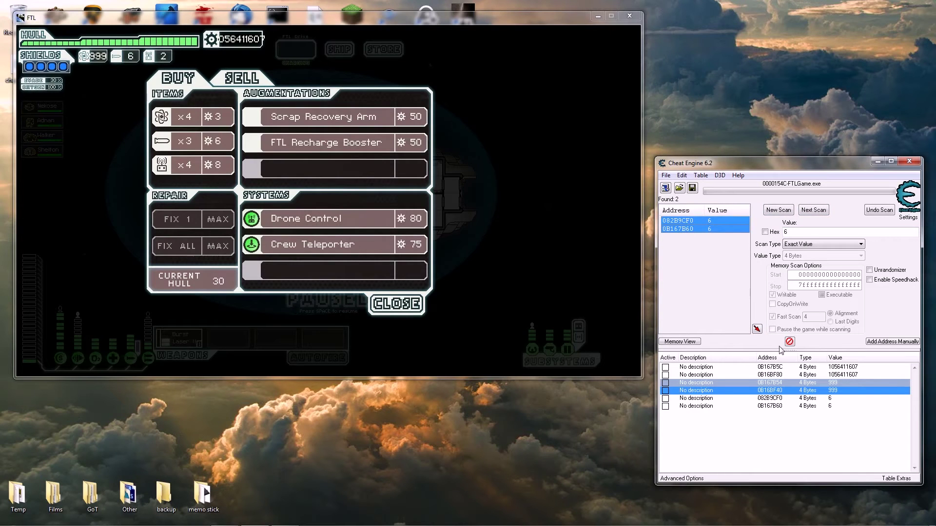
{"action": "left_click", "coordinate": [776, 399]}
{"action": "left_click", "coordinate": [773, 406], "text": "shift"}
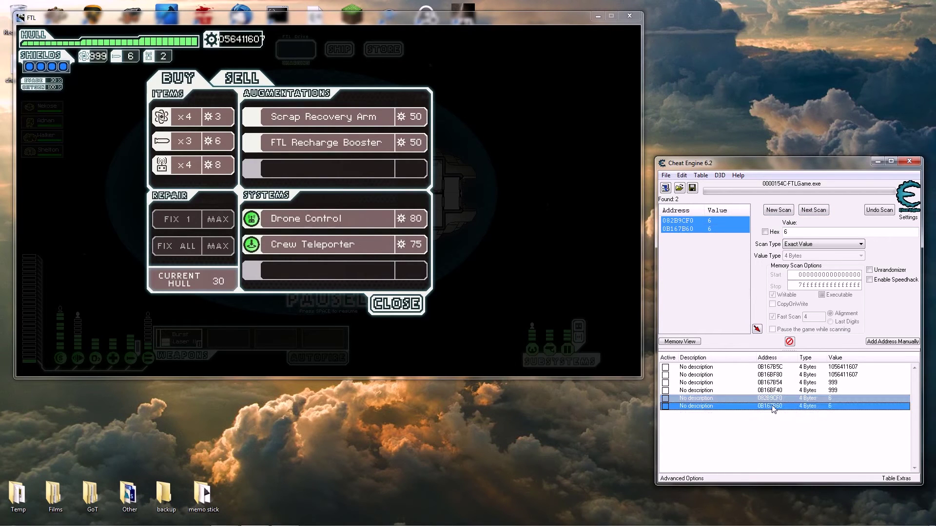
{"action": "key", "text": "Return"}
{"action": "type", "text": "999"}
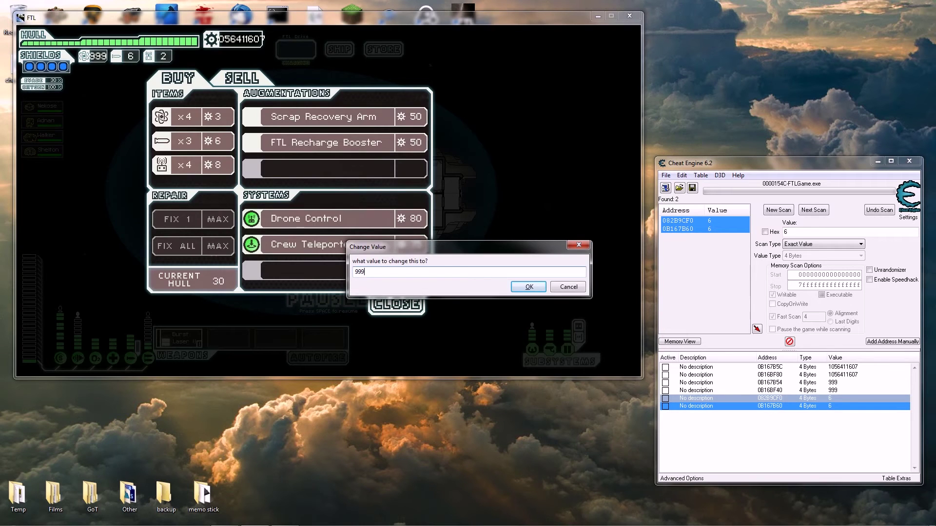
{"action": "key", "text": "Return"}
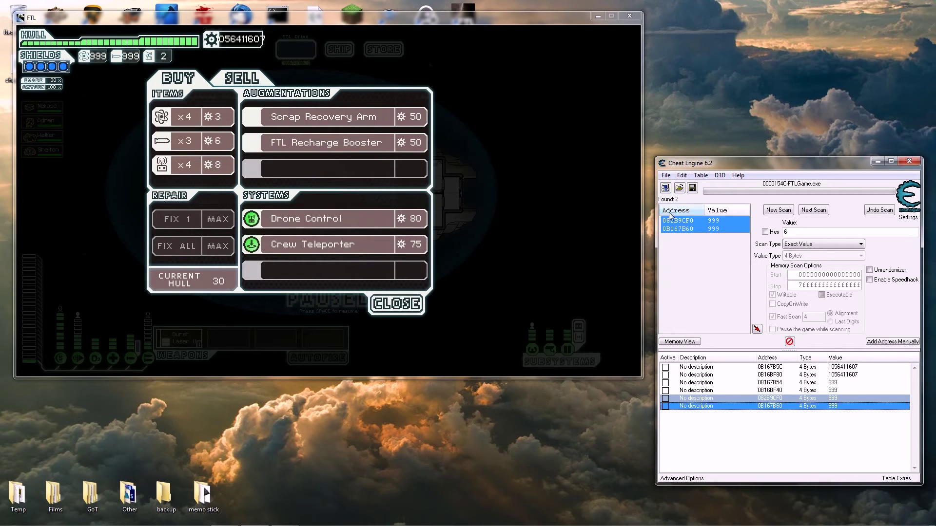
{"action": "double_click", "coordinate": [804, 235]}
- New Scan for drone-part count 2, buy a drone part, and rescan for 3
{"action": "left_click", "coordinate": [822, 210]}
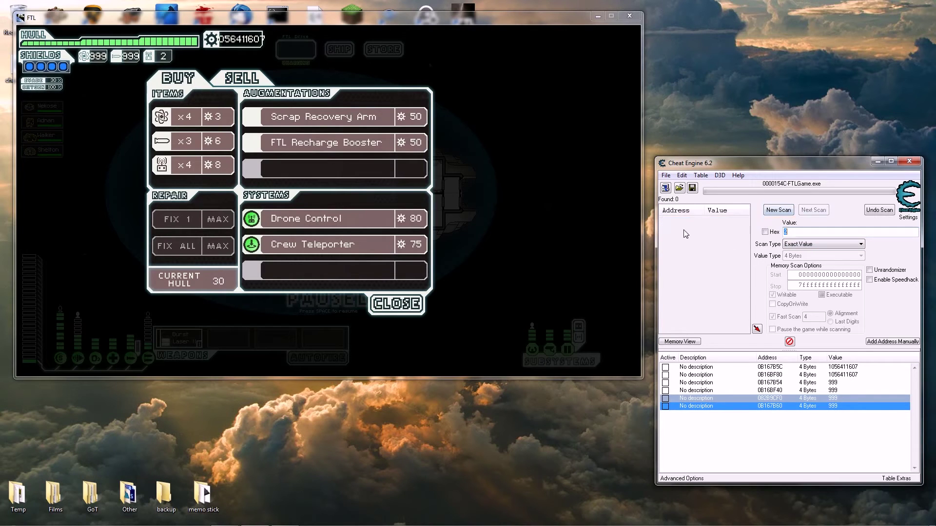
{"action": "left_click", "coordinate": [780, 210]}
{"action": "left_click", "coordinate": [780, 210]}
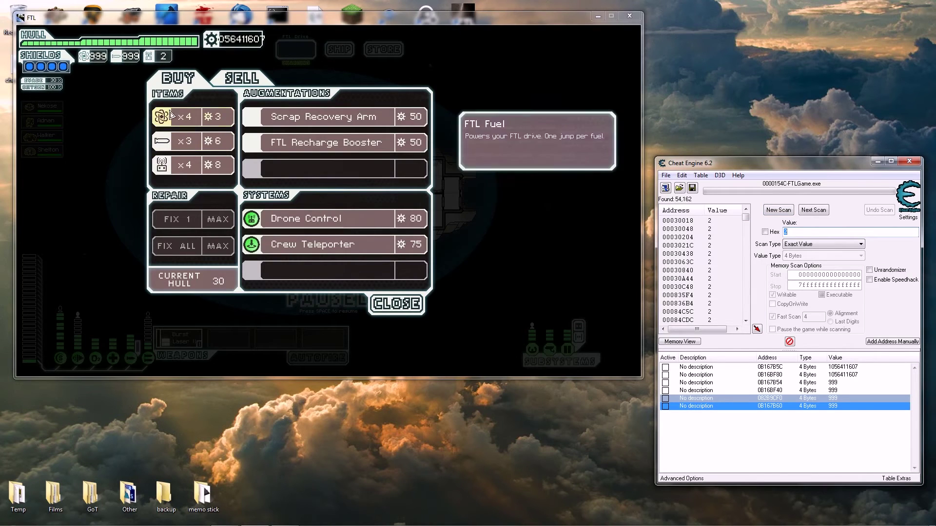
{"action": "left_click", "coordinate": [187, 166]}
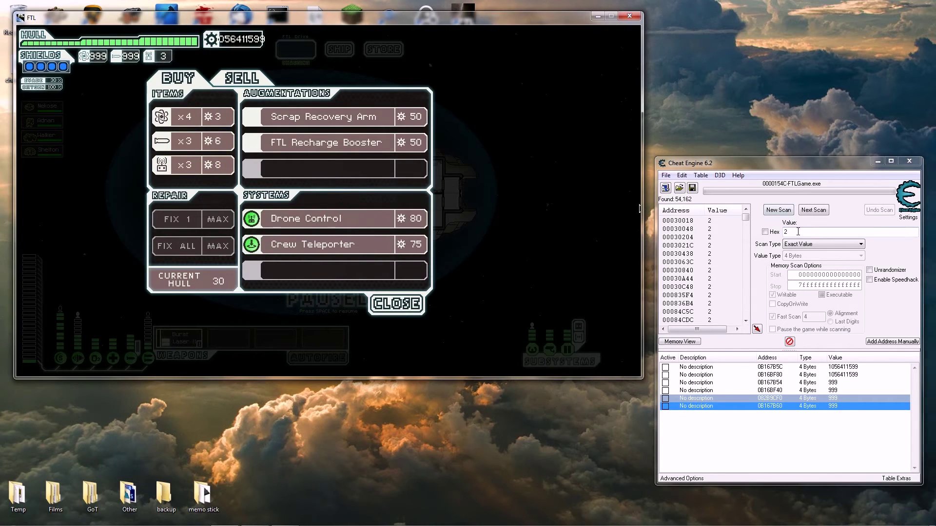
{"action": "left_click", "coordinate": [735, 230]}
{"action": "type", "text": "3"}
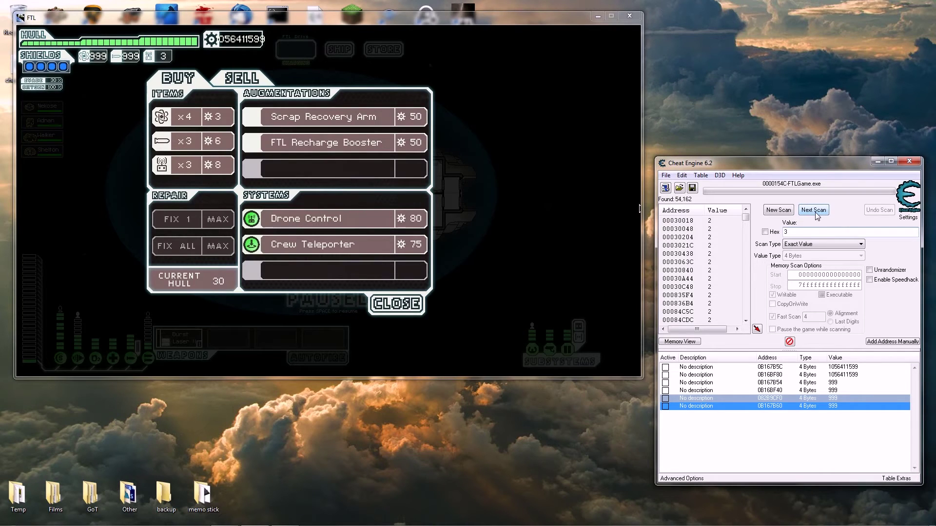
{"action": "left_click", "coordinate": [815, 213]}
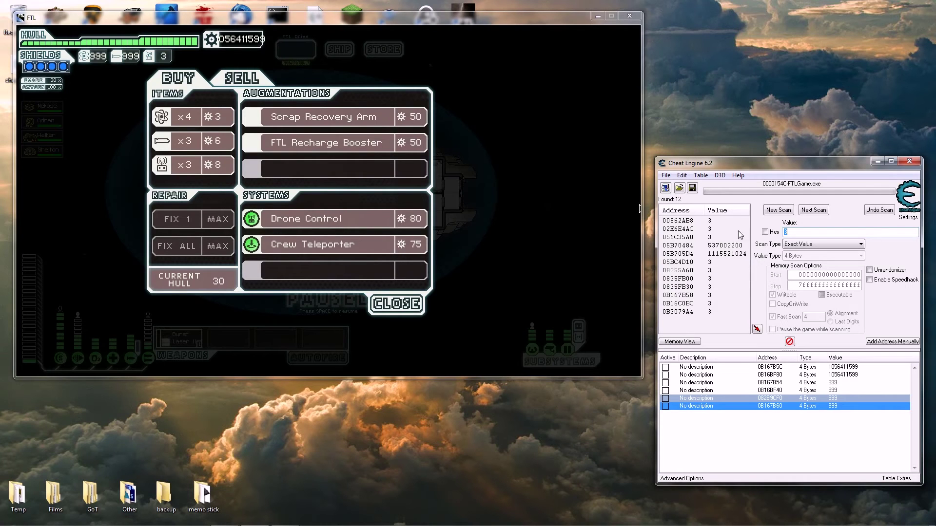
- Buy another drone part and rescan for 4, then buy one more
{"action": "left_click", "coordinate": [191, 165]}
{"action": "left_click", "coordinate": [704, 209]}
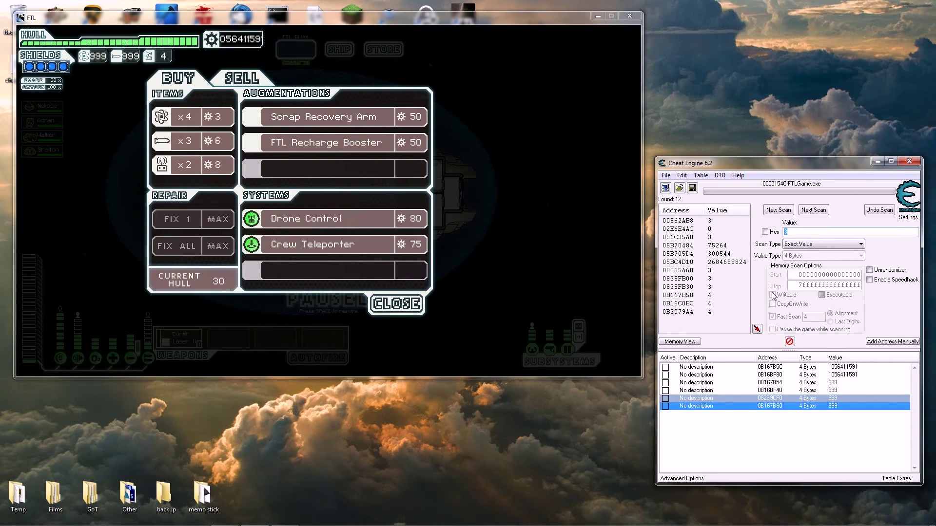
{"action": "type", "text": "4"}
{"action": "left_click", "coordinate": [811, 211]}
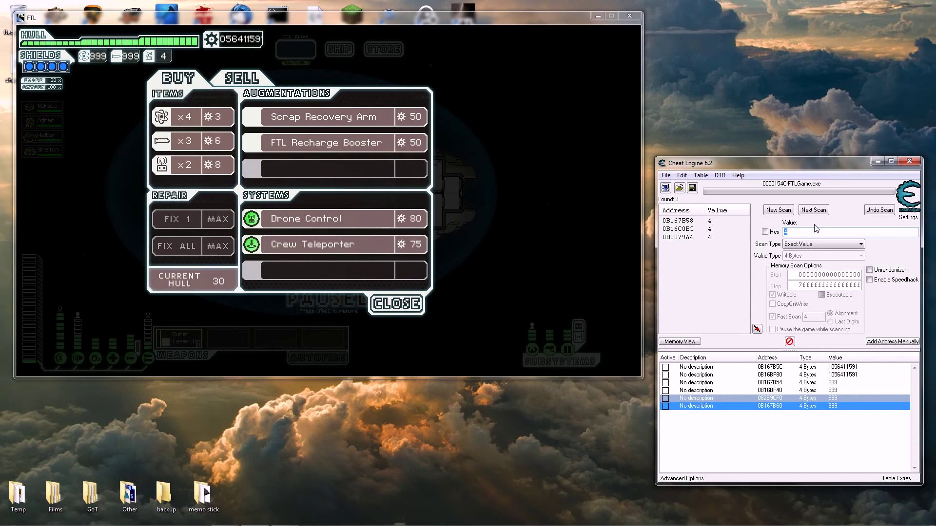
{"action": "left_click", "coordinate": [160, 166]}
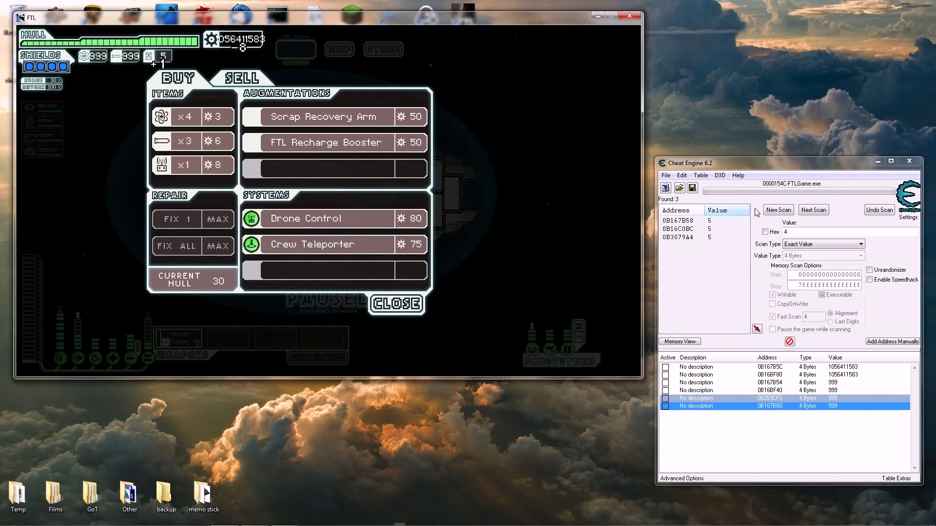
- Rescan for drone-part count 5 and add the three found addresses to the table
{"action": "type", "text": "5"}
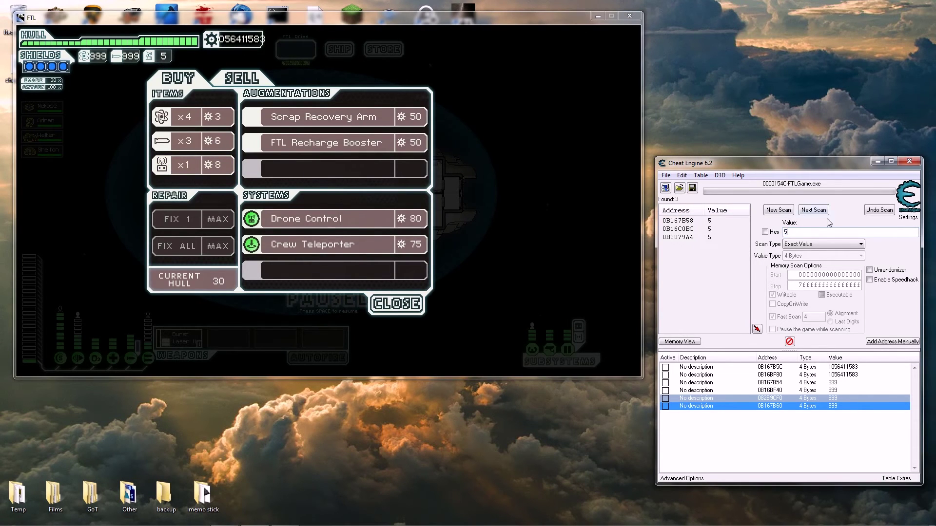
{"action": "left_click", "coordinate": [813, 210]}
{"action": "left_click_drag", "start_coordinate": [677, 220], "coordinate": [686, 239]}
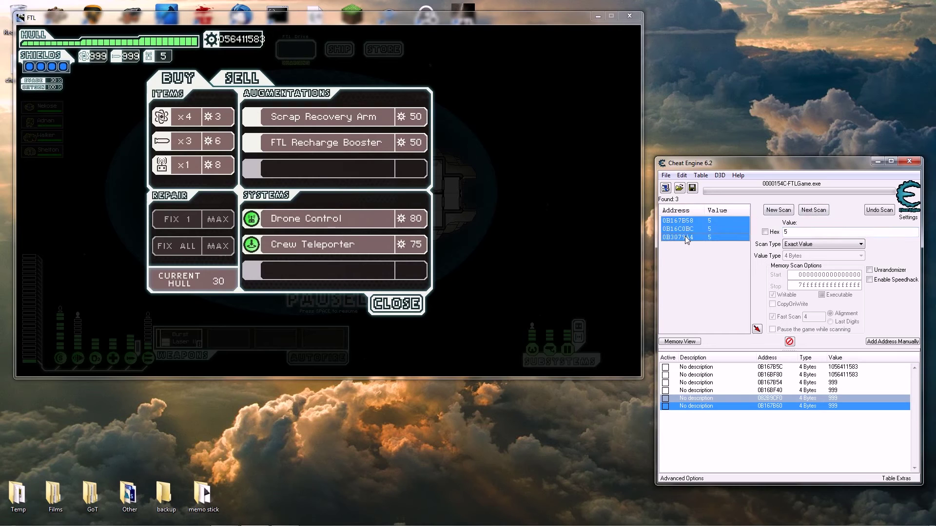
{"action": "left_click", "coordinate": [757, 329]}
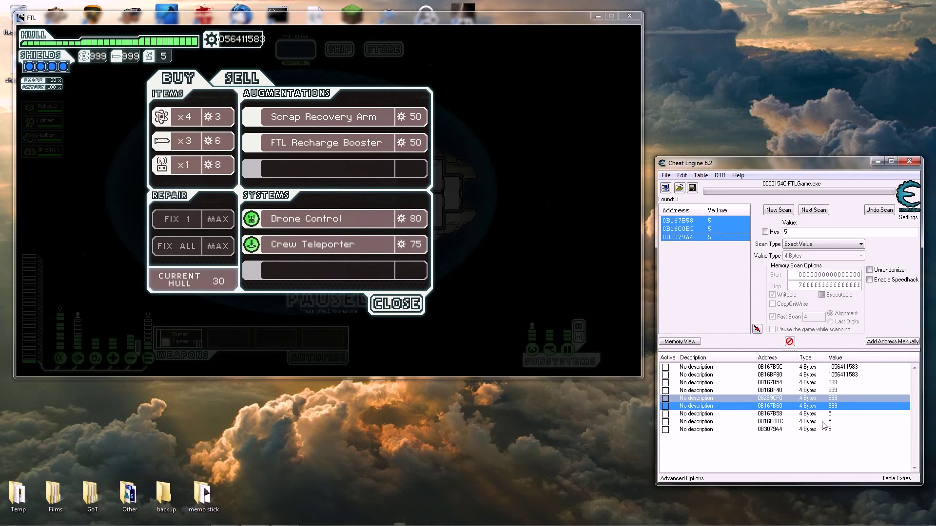
- Set the three new drone-part entries to 999
{"action": "left_click_drag", "start_coordinate": [816, 415], "coordinate": [812, 428]}
{"action": "key", "text": "Return"}
{"action": "type", "text": "9"}
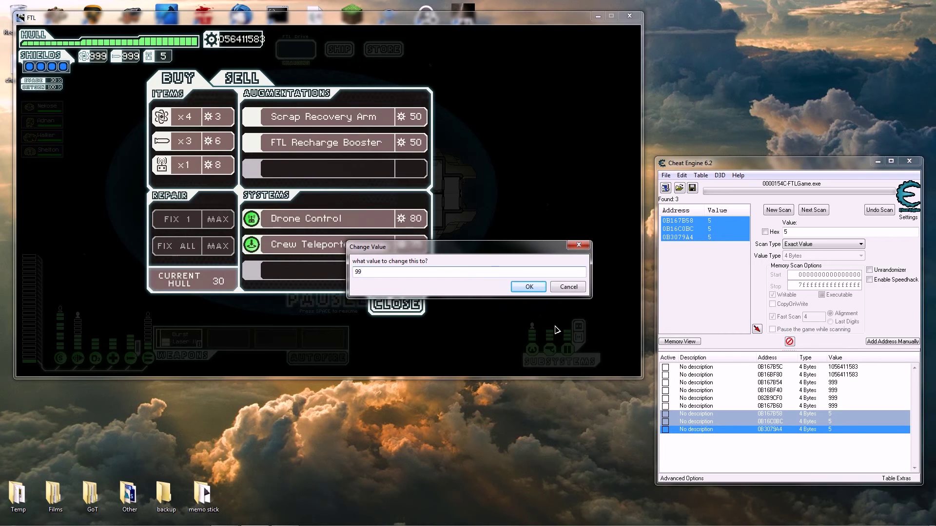
{"action": "type", "text": "9"}
{"action": "key", "text": "Return"}
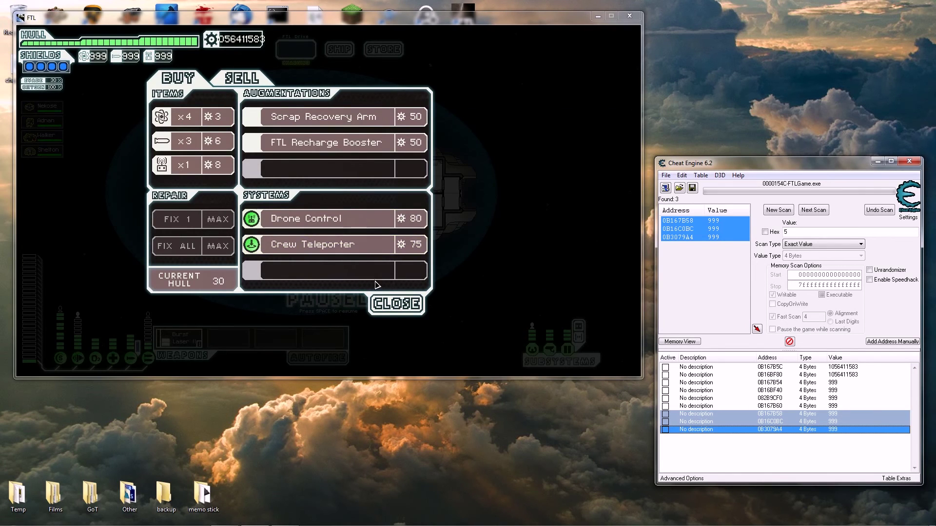
- Close the FTL store to return to the ship view, now showing 999 fuel, missiles and drone parts
{"action": "left_click", "coordinate": [394, 304]}
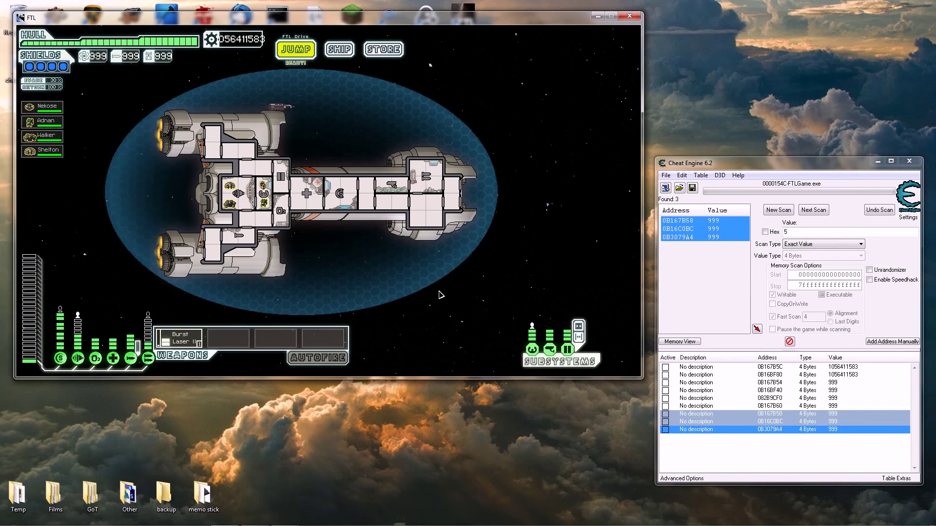